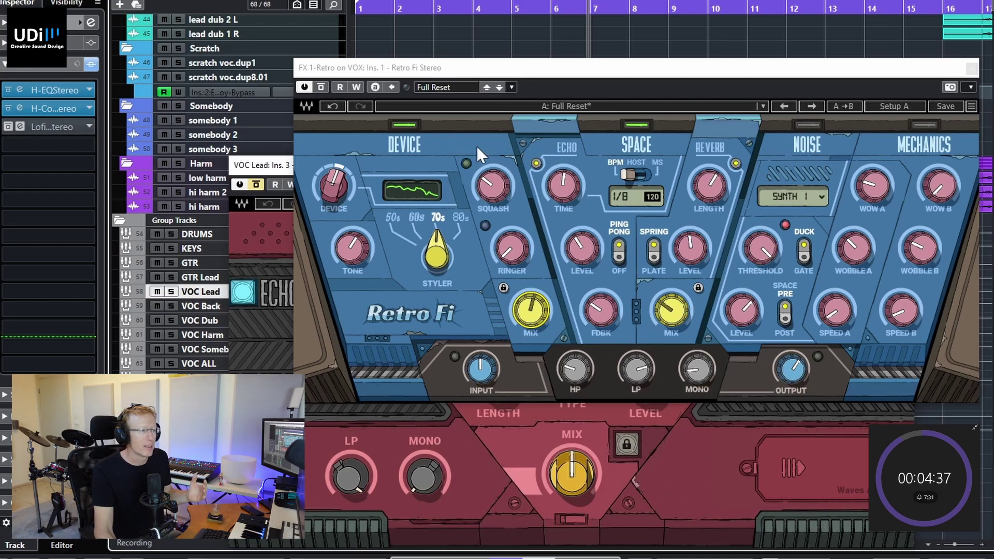
Step: Set the Styler in the Device section of the vocal's Retro Fi to 60s
click(409, 126)
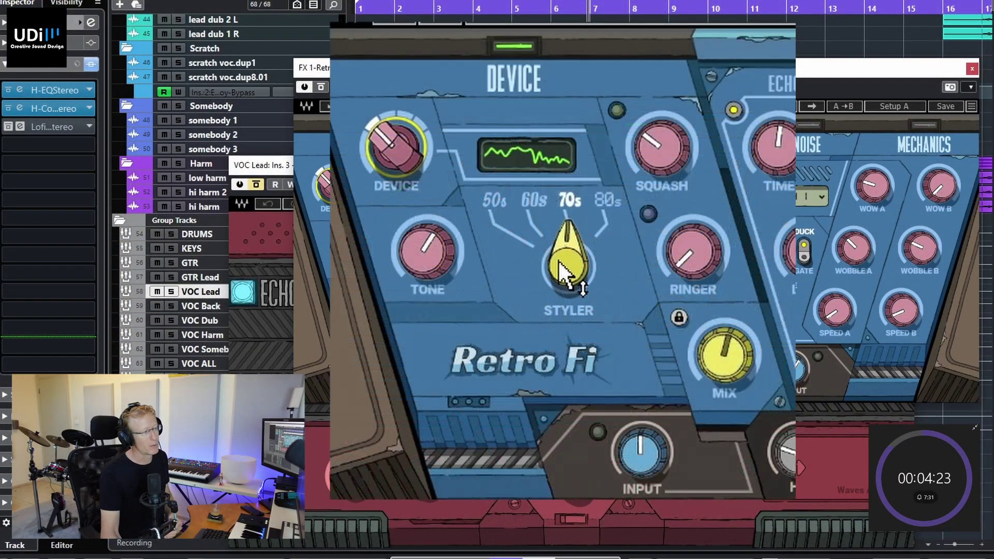
drag(432, 255, 431, 274)
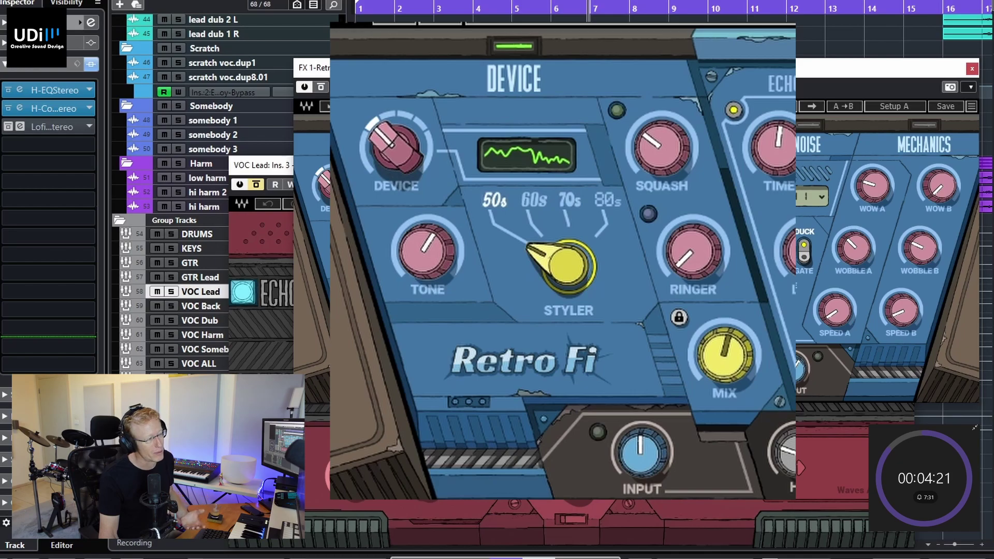
mouse_move(568, 266)
mouse_down()
mouse_move(568, 222)
mouse_move(567, 264)
mouse_up()
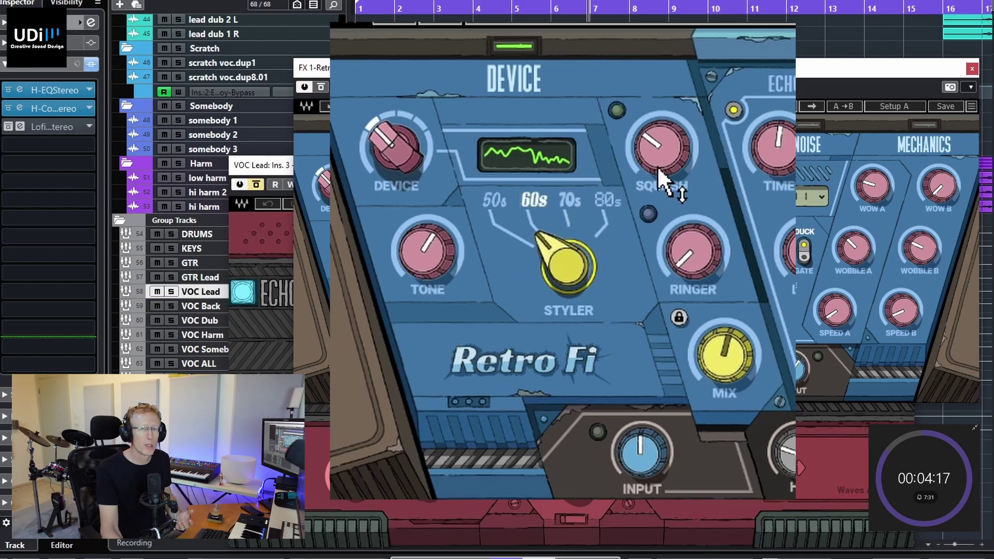
Step: Examine the Squash, Ringer and Tone controls and the echo Time control on the vocal's Retro Fi
mouse_move(660, 177)
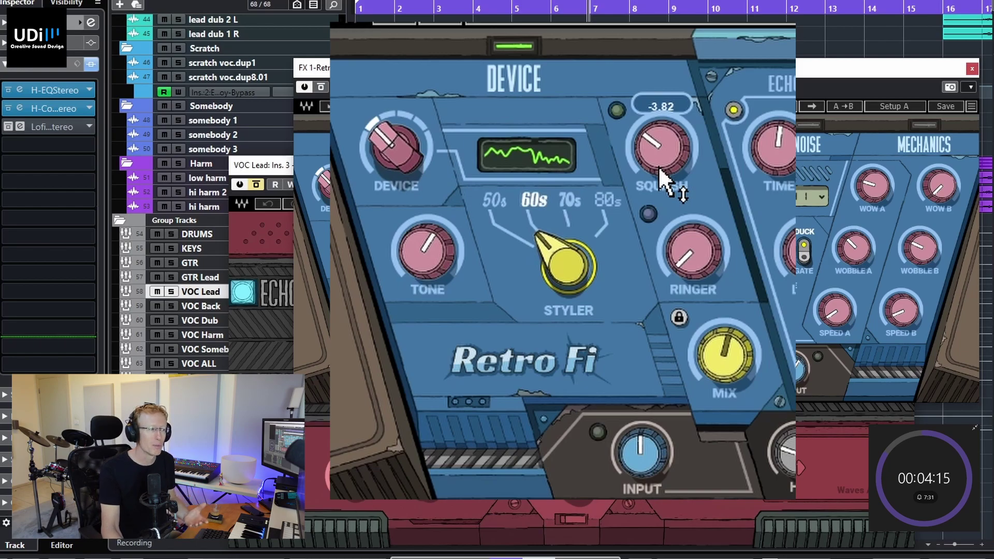
mouse_move(695, 244)
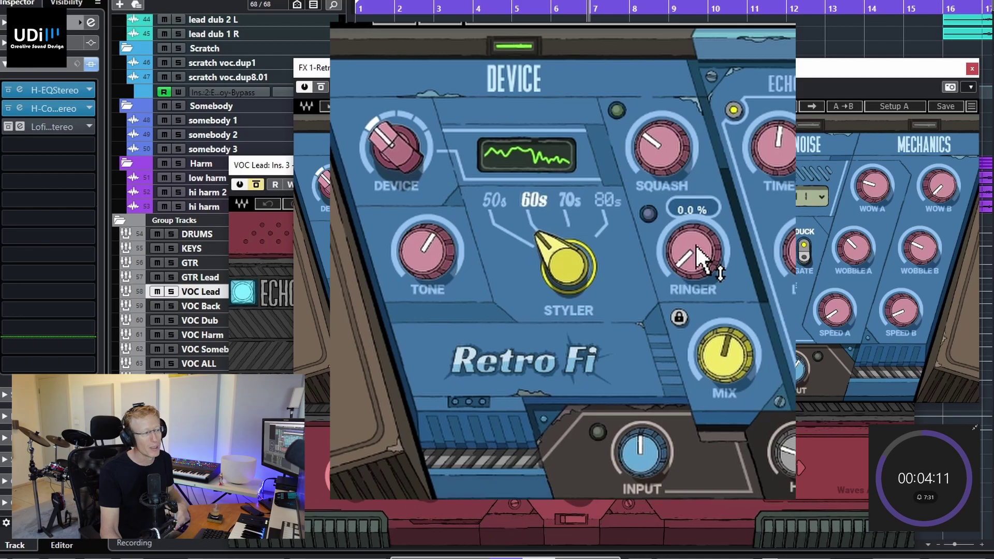
mouse_move(427, 248)
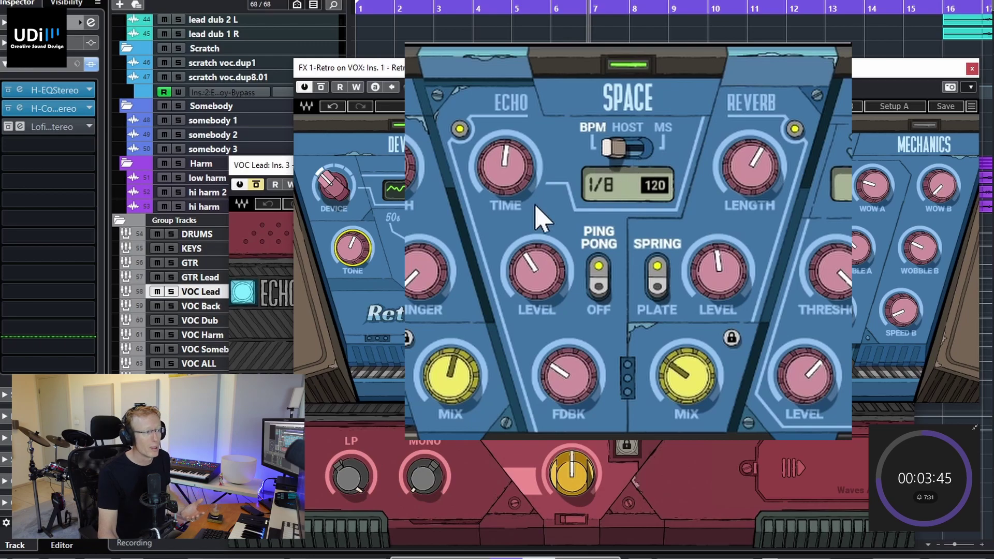
click(515, 158)
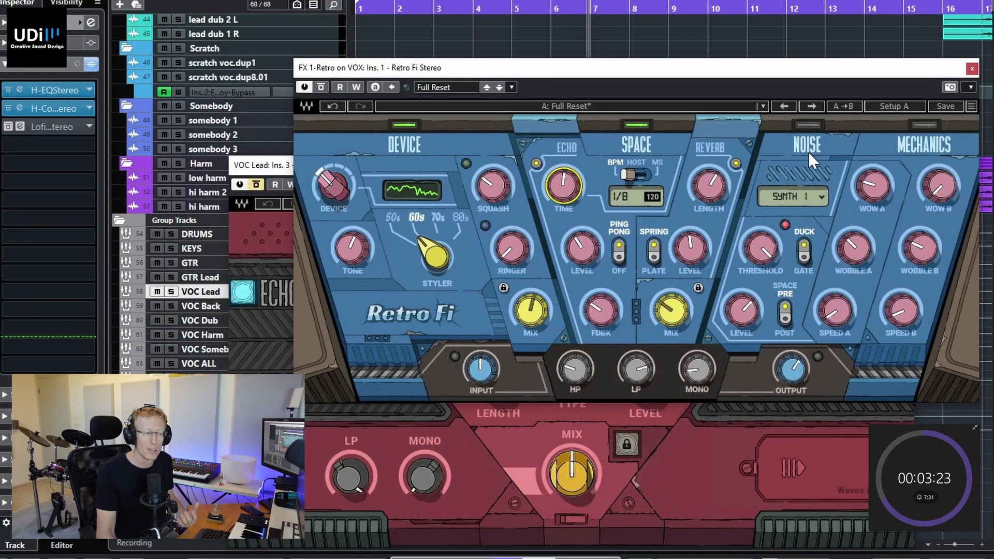
Step: Enable the Noise section on the vocal's Retro Fi and select Synth 5 as the noise type
click(819, 196)
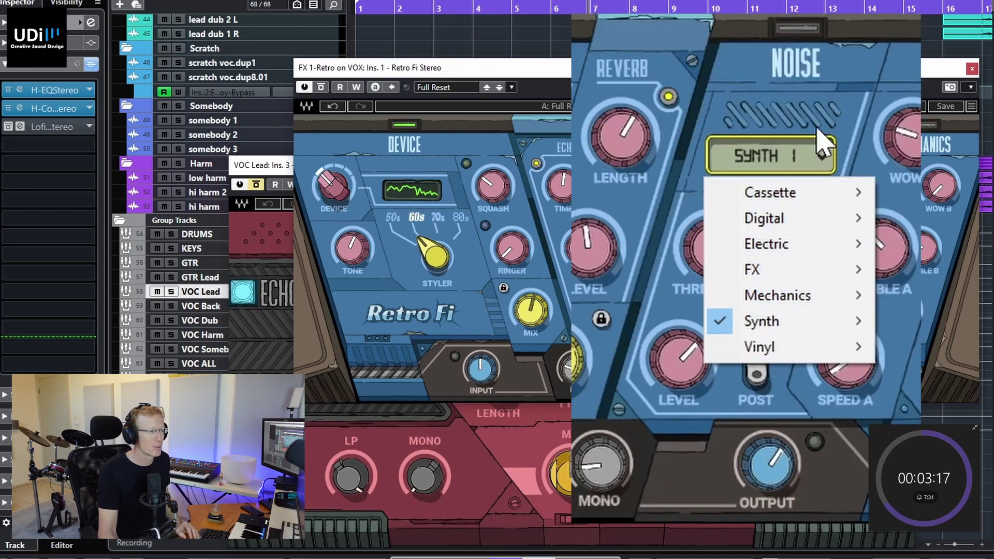
click(820, 139)
drag(718, 243, 769, 272)
click(810, 126)
drag(783, 195, 783, 194)
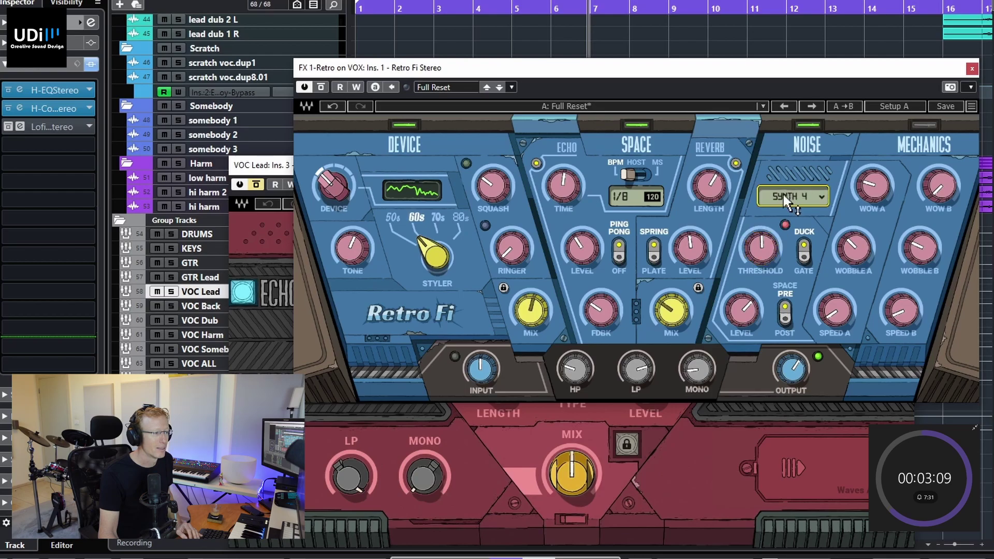
scroll(783, 195, down, 1)
Step: Switch the noise behaviour from Duck to Gate and adjust the noise Threshold
drag(767, 243, 768, 230)
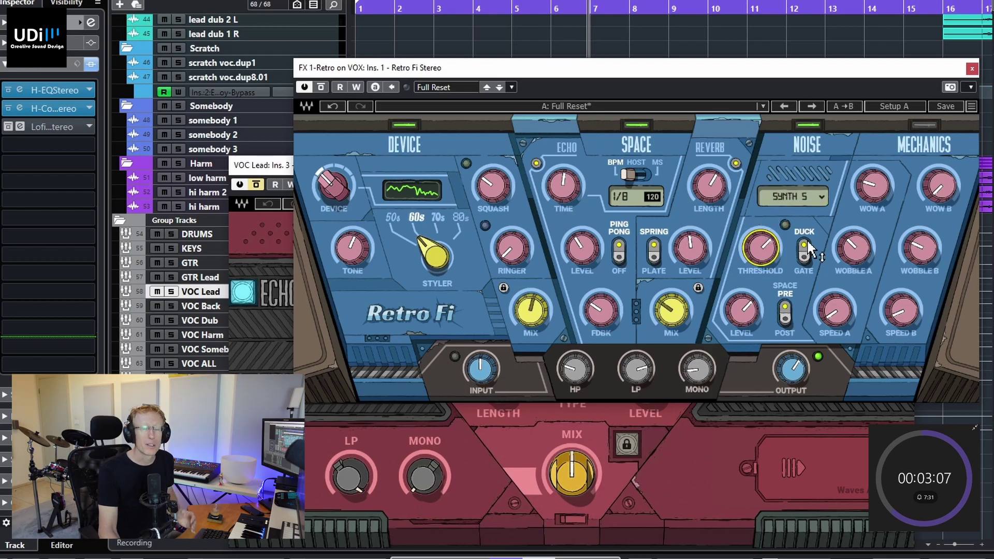
click(804, 252)
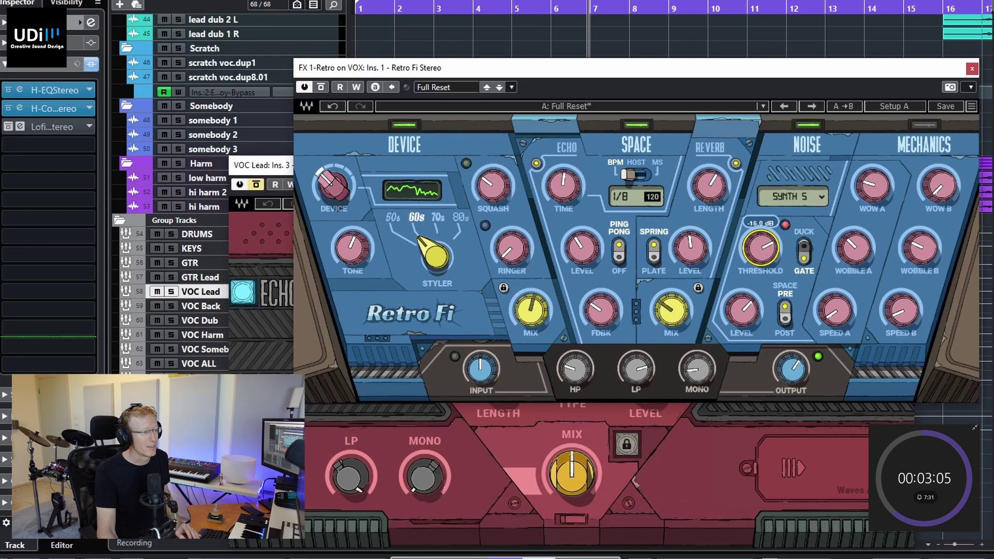
scroll(761, 248, down, 4)
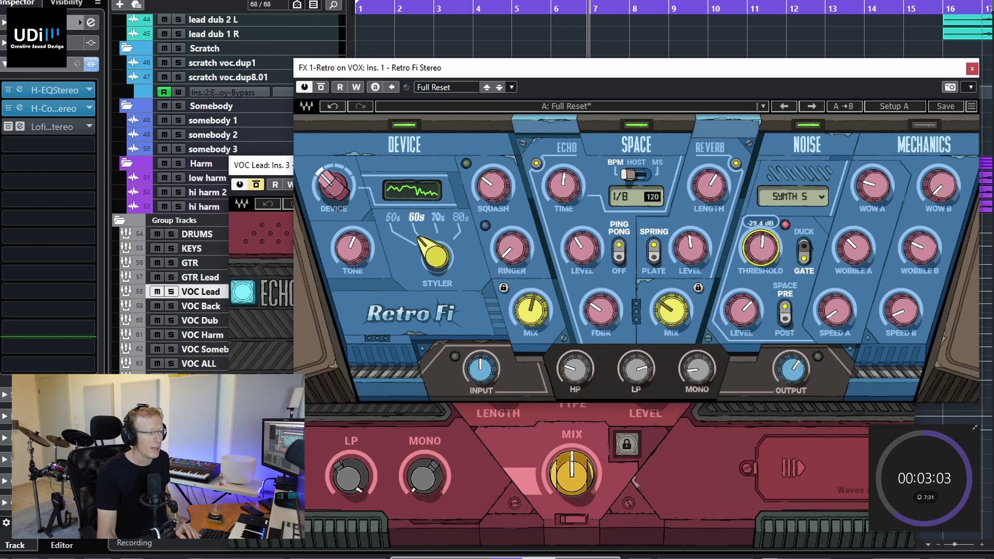
scroll(761, 247, up, 4)
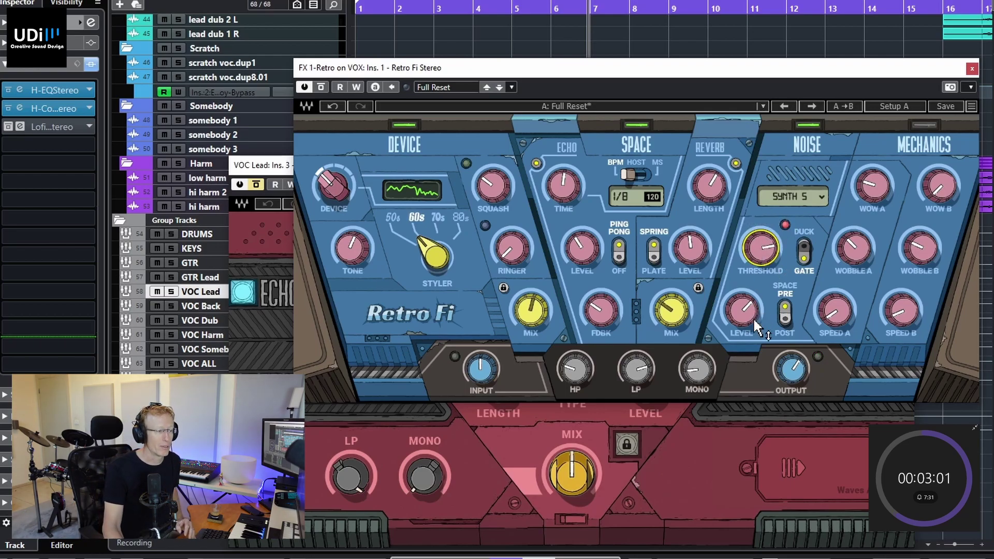
mouse_move(747, 318)
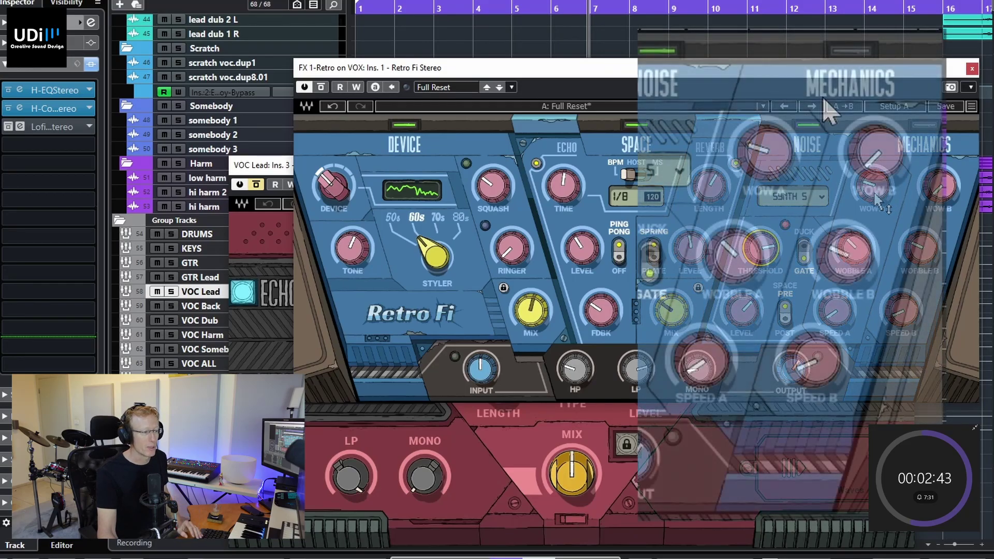
mouse_move(767, 163)
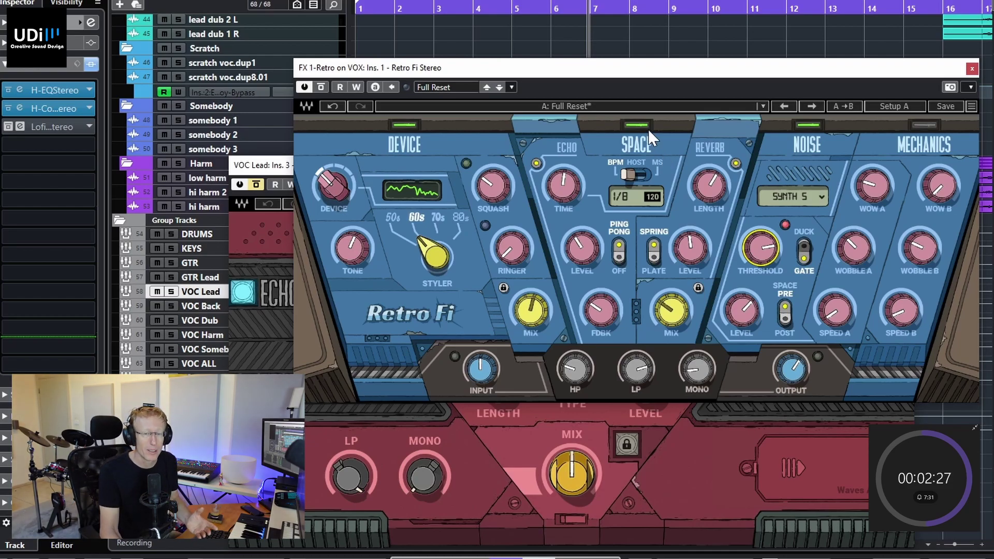
Step: Audition the scratch voc.dup8.01 track in solo while raising the reverb Length and Level, and end the solo
click(269, 166)
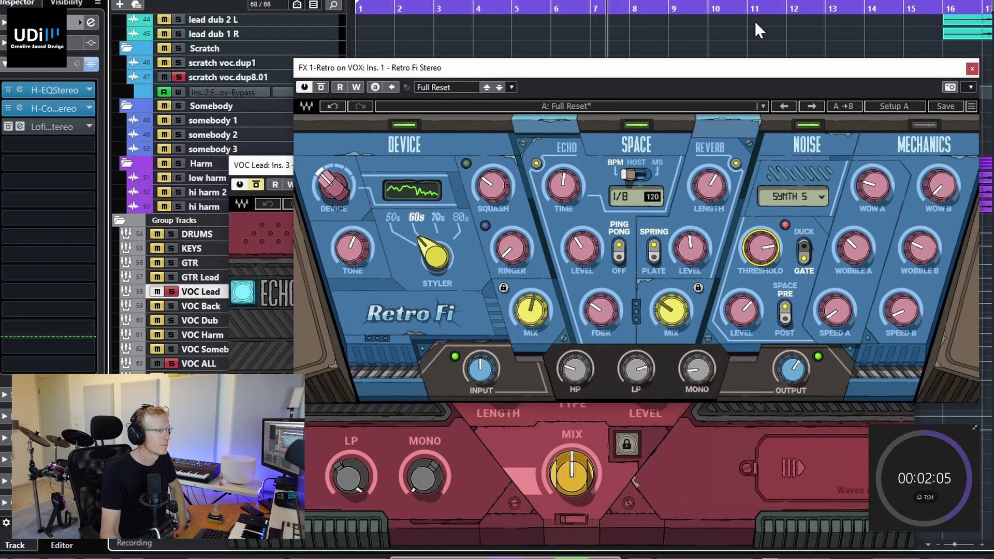
drag(708, 187, 705, 201)
drag(691, 262, 694, 271)
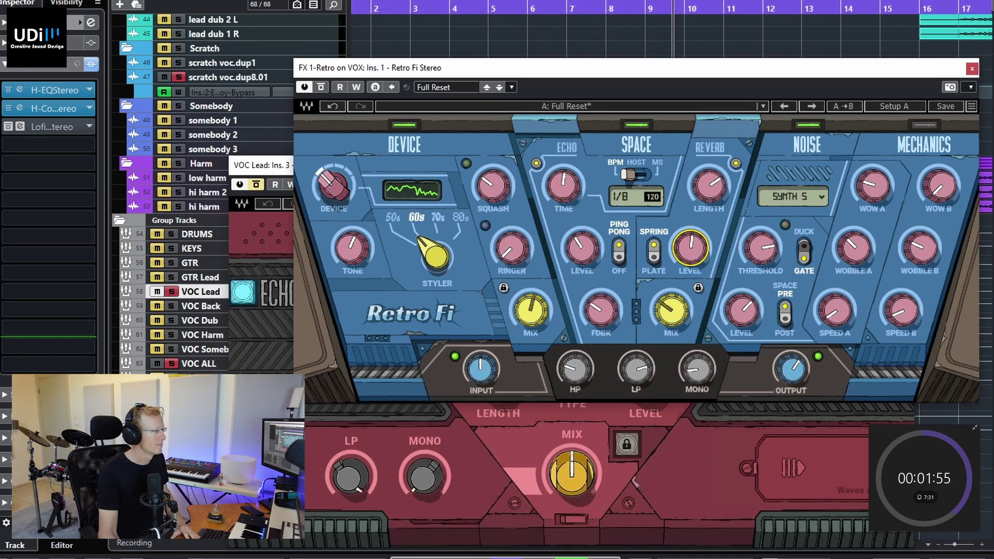
click(178, 77)
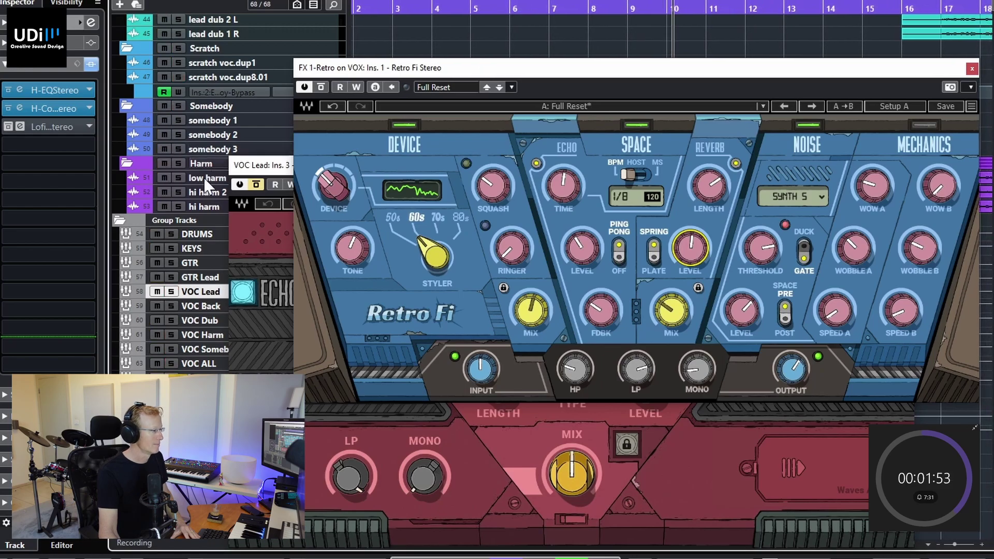
Step: Open the Retro Fi insert of the KEYS group and place its window over the vocal's plugin window
click(207, 252)
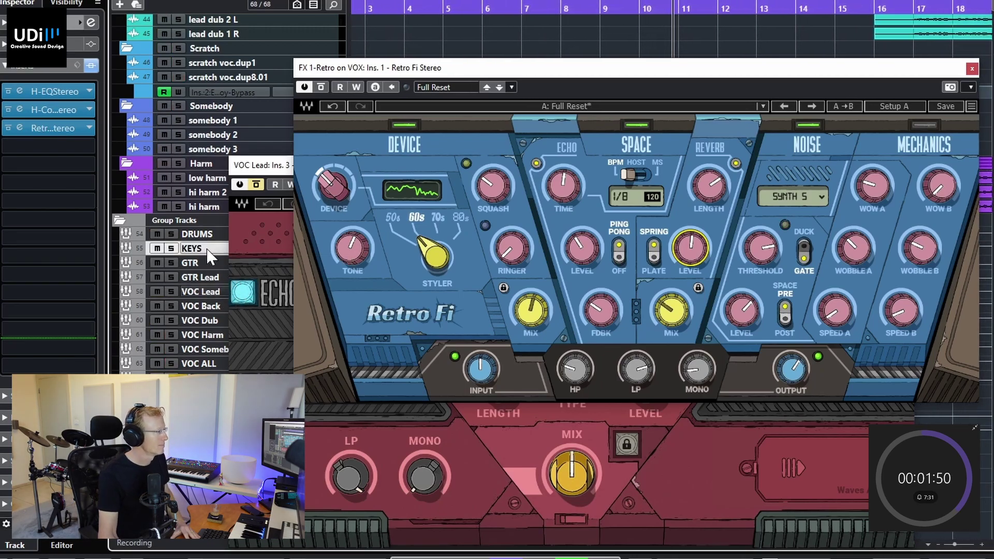
click(56, 130)
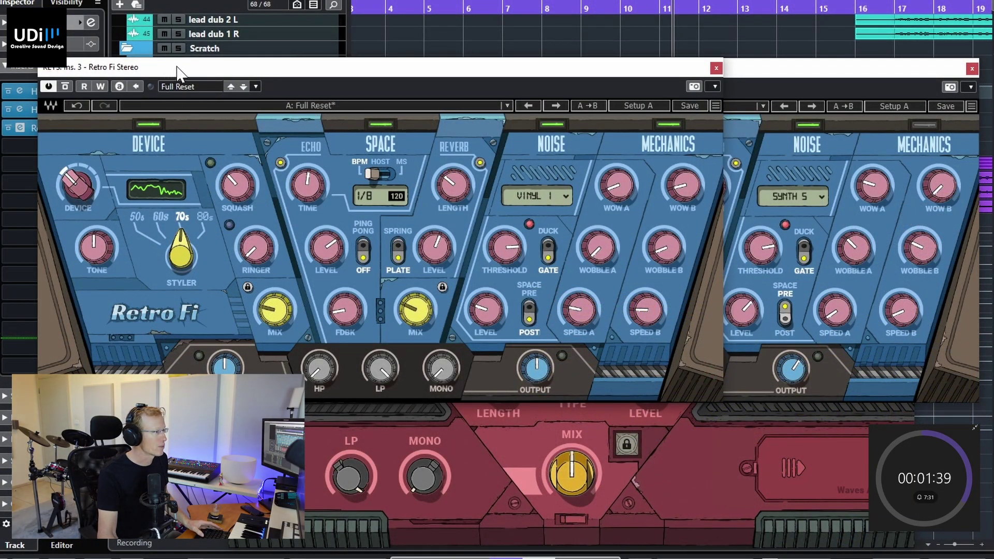
drag(177, 71, 433, 71)
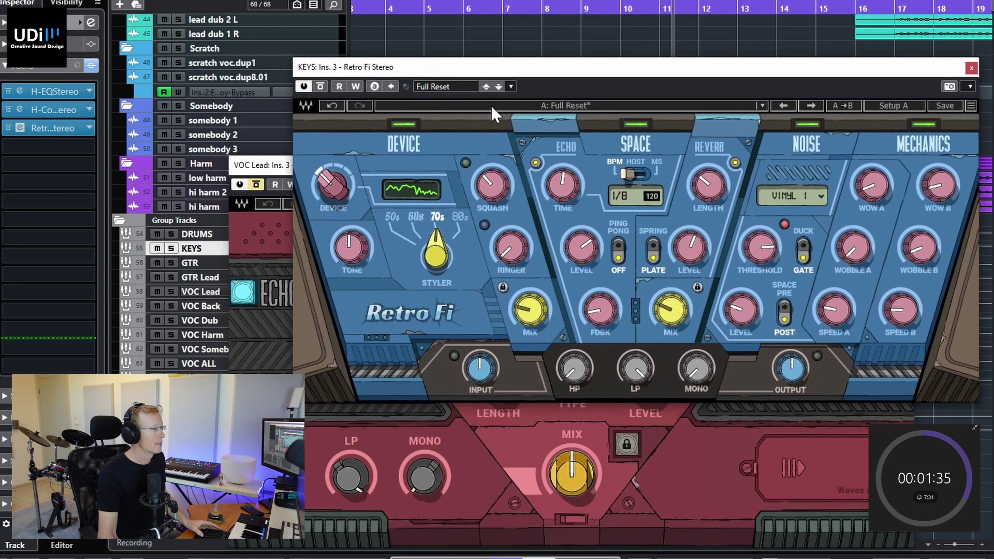
Step: Audition the KEYS group in solo while raising Squash and setting the echo Time to 1/4T, and end the solo
click(171, 249)
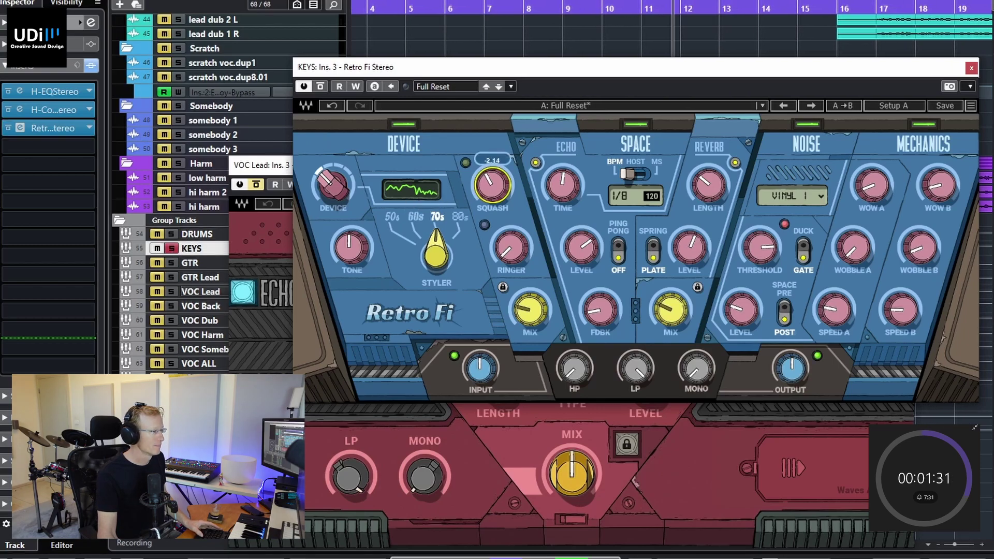
drag(562, 185, 562, 179)
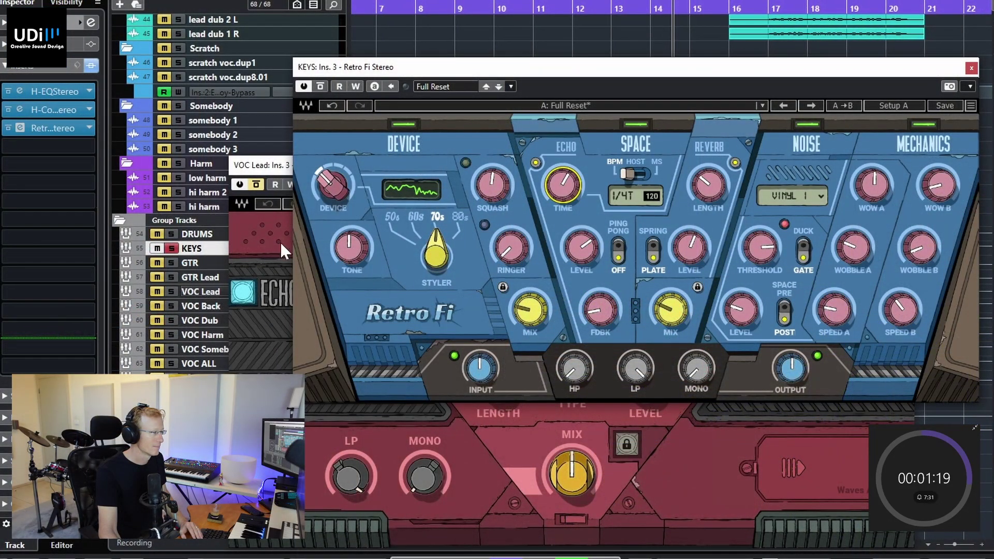
click(171, 249)
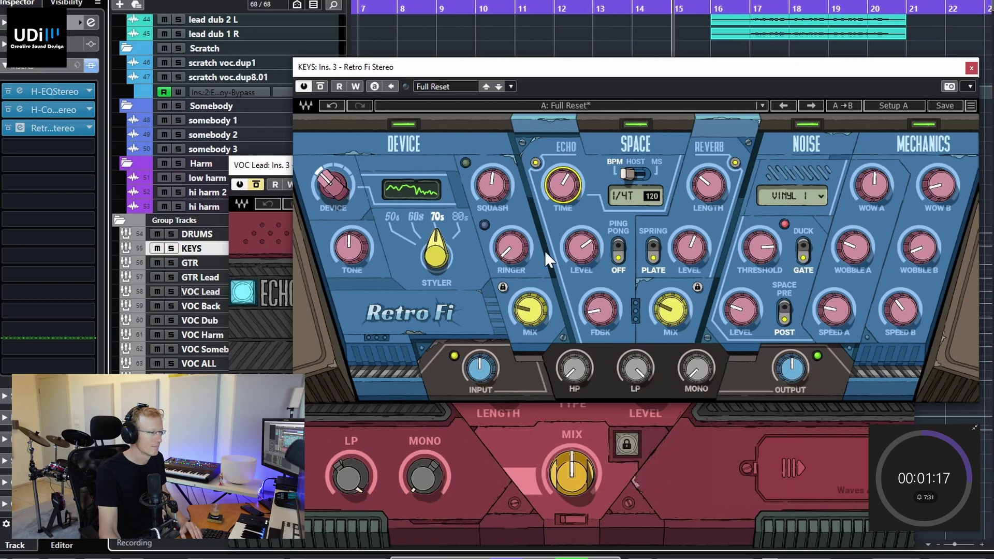
Step: Raise the Space Mix, the noise Level and Wow B on the KEYS group's Retro Fi
drag(675, 312, 676, 309)
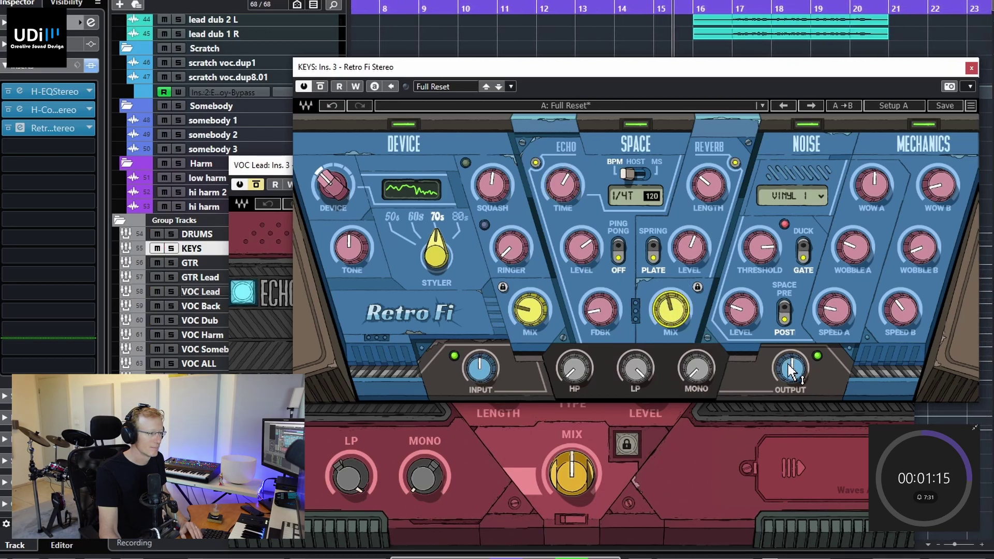
click(740, 310)
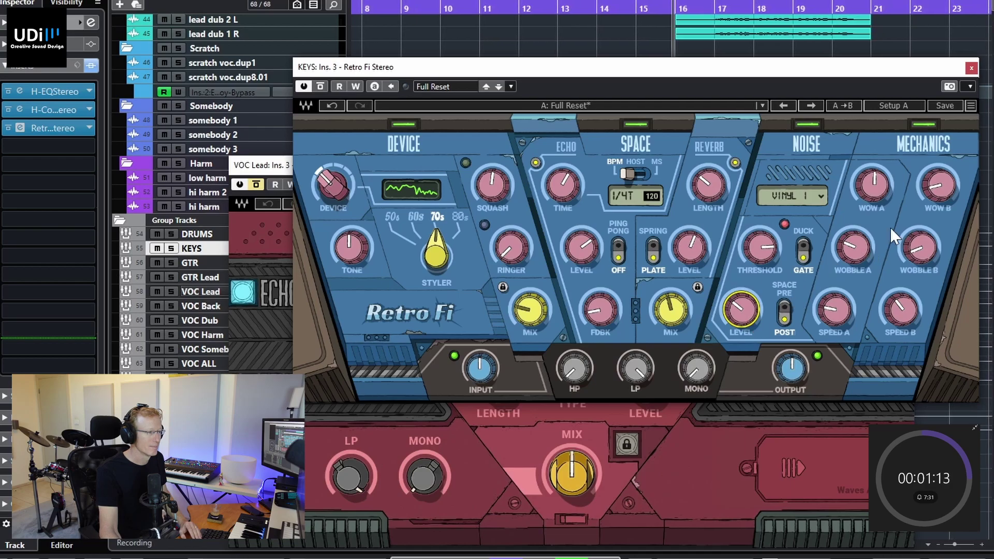
drag(937, 187, 937, 155)
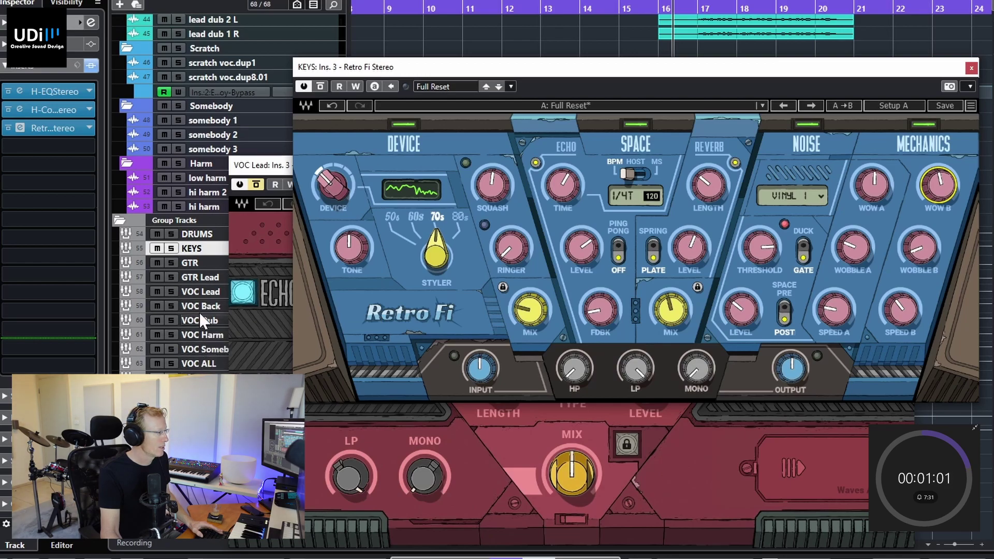
Step: Open the Retro Fi insert of the DRUMS group and place its window over the KEYS plugin window
click(195, 236)
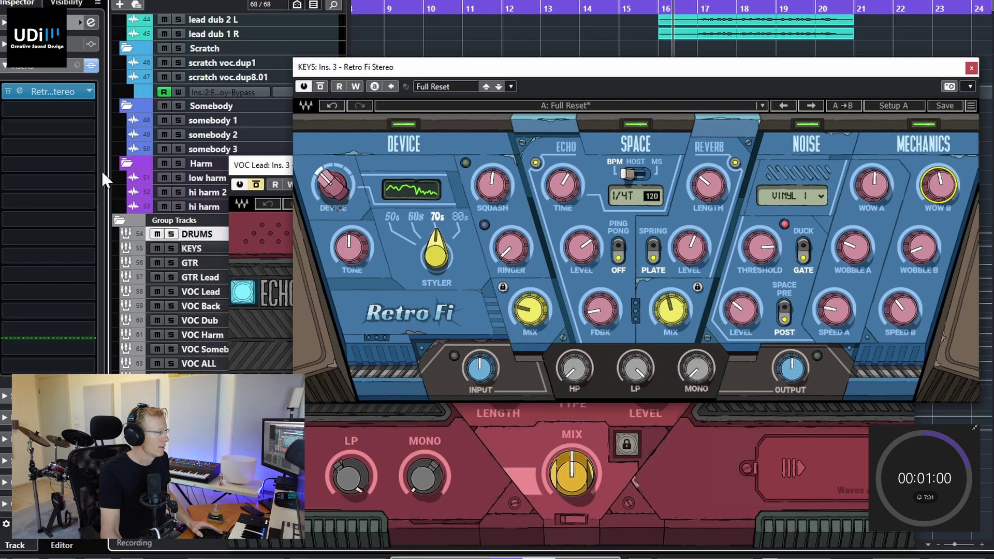
click(61, 91)
drag(162, 69, 479, 64)
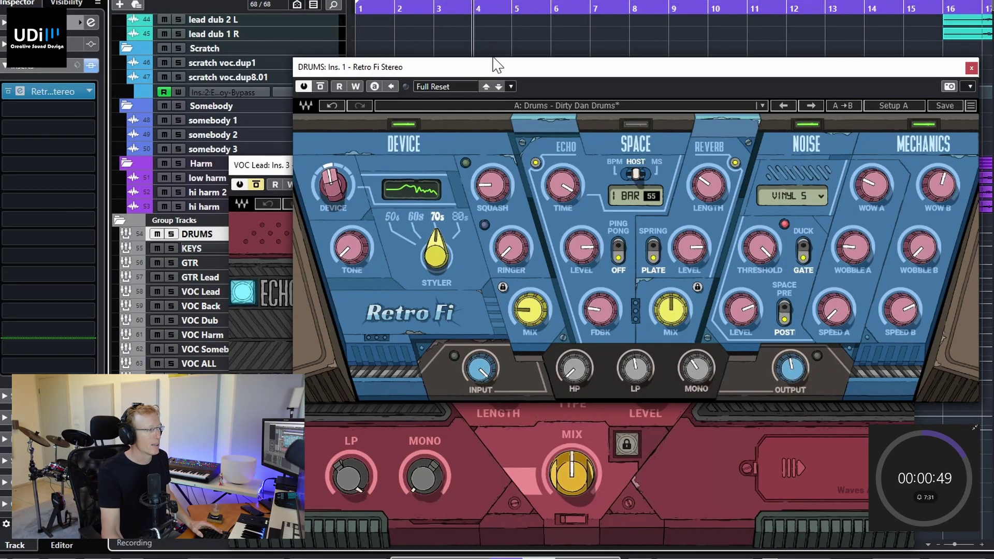
Step: With the DRUMS group soloed, raise the Ringer and set the noise type to Vinyl 4
click(171, 234)
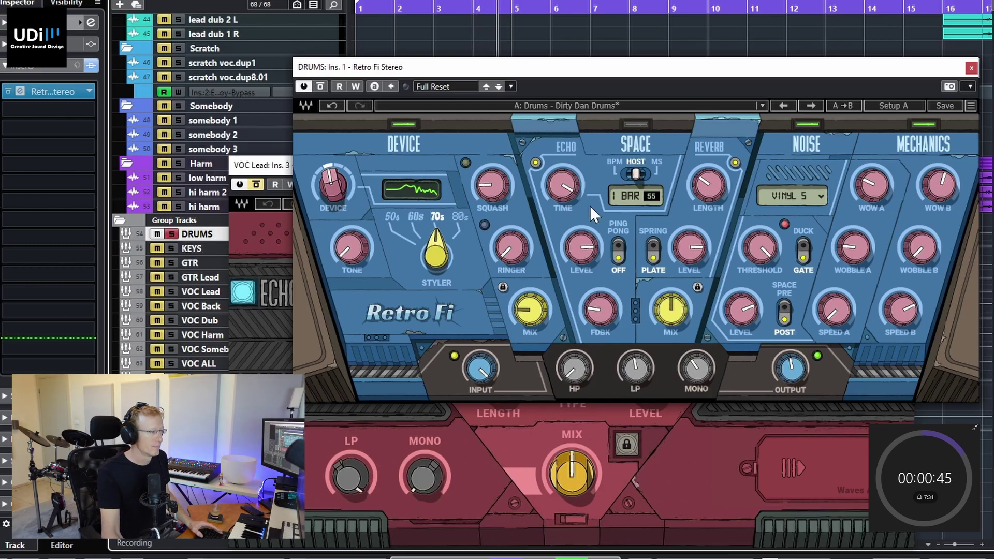
click(563, 185)
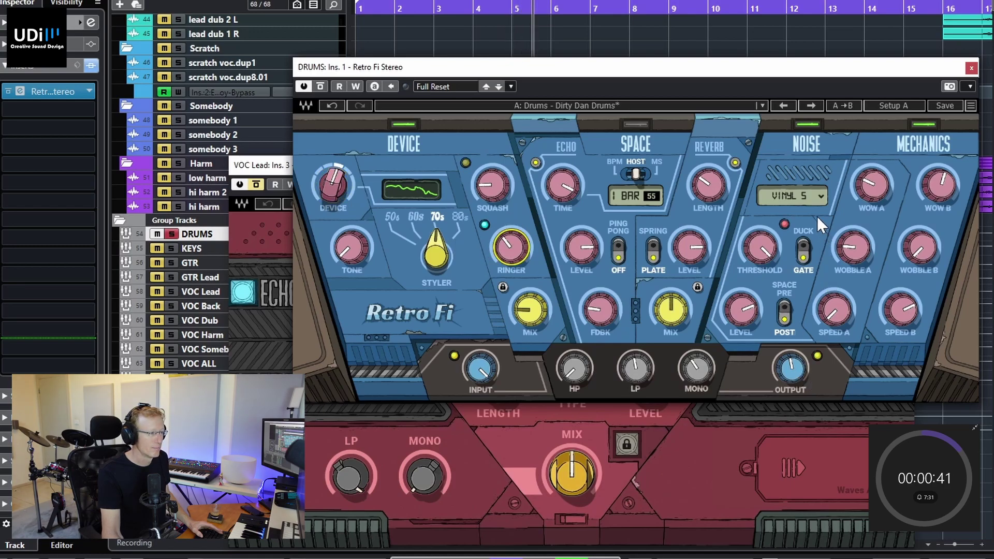
click(813, 195)
mouse_move(810, 291)
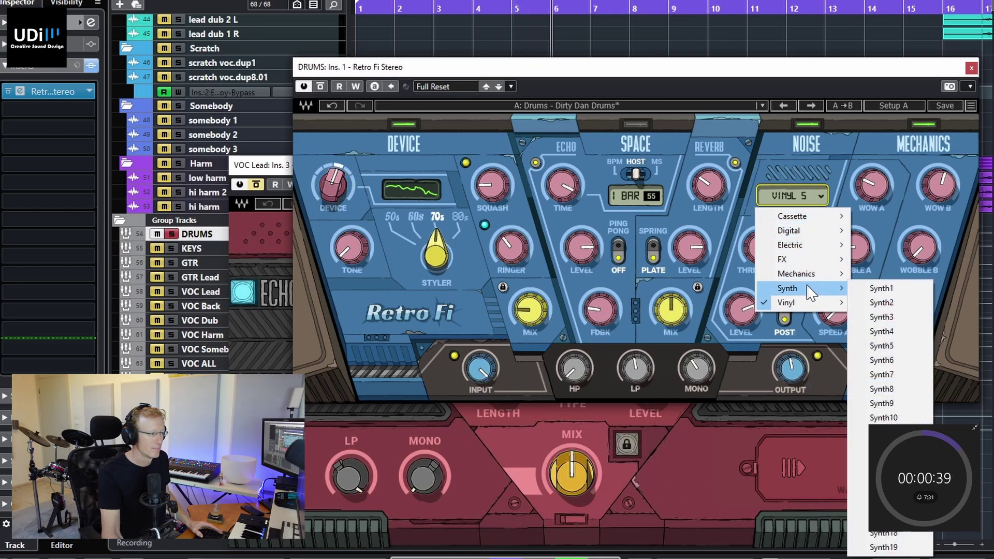
click(882, 345)
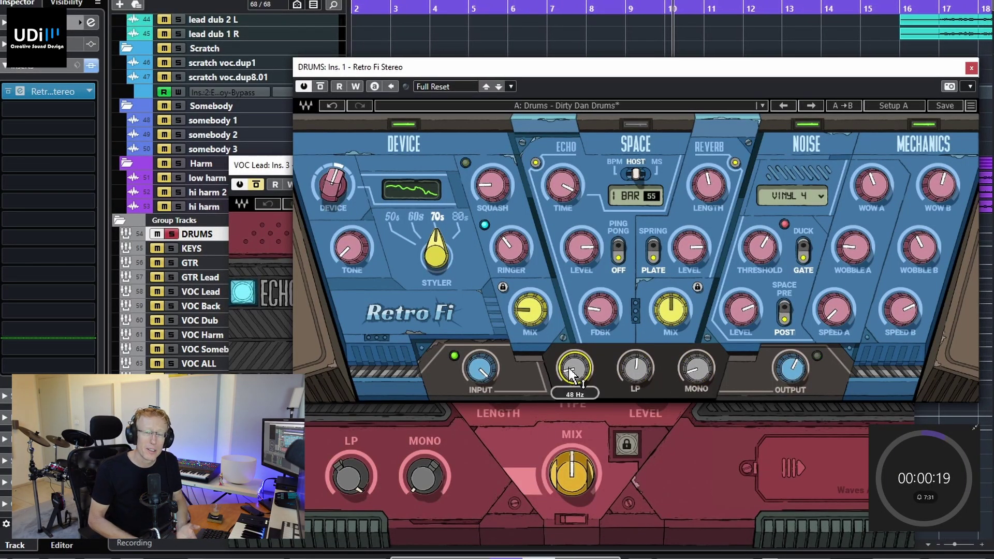
Step: Turn the Mono control on the drums' Retro Fi down to its minimum and check the LP frequency
drag(694, 372, 695, 389)
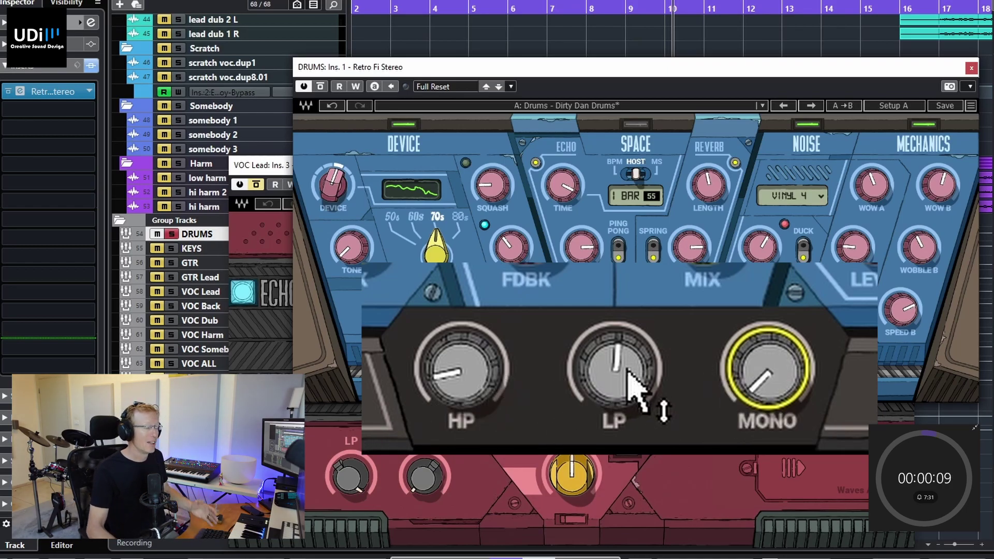
mouse_move(629, 371)
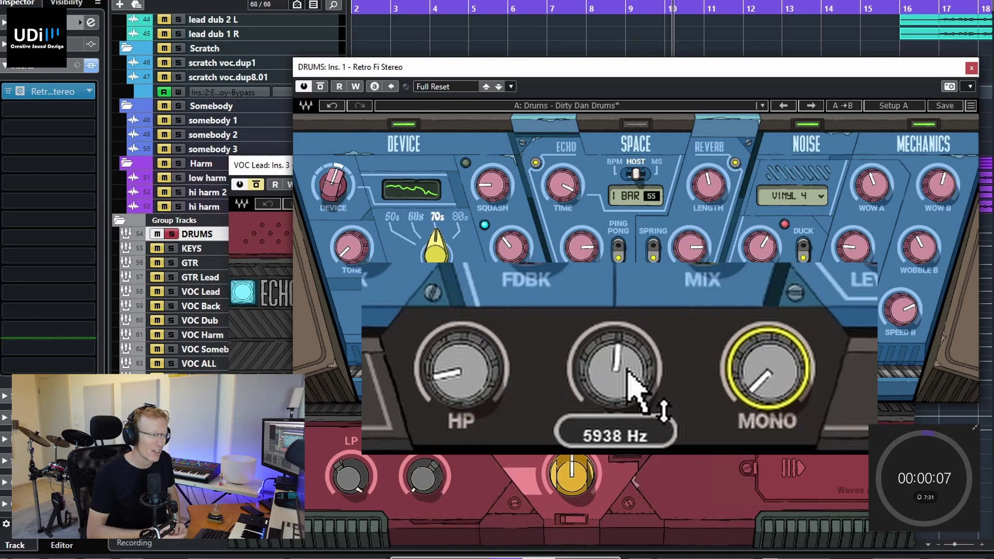